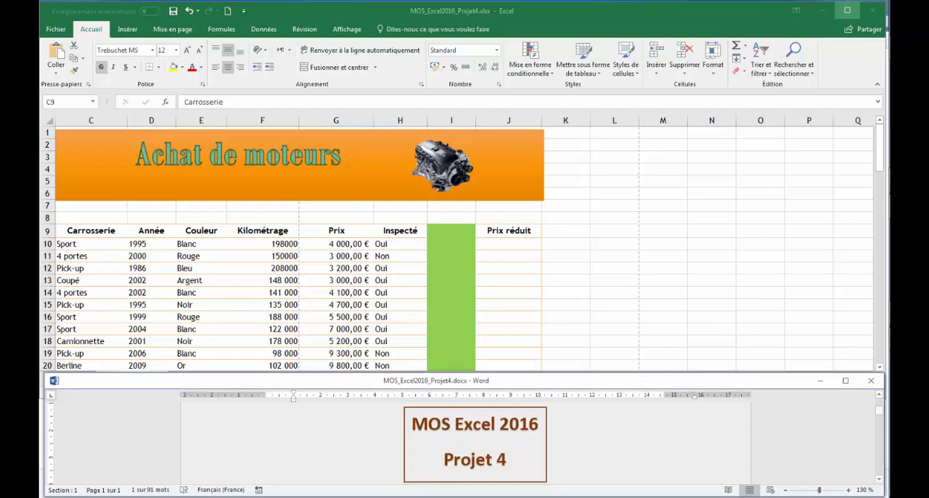
# Consult Task 1 in the Word instructions and set row 9 ($9:$9) of the Excel sheet to repeat at the top of every printed page
pyautogui.click(880, 480)
pyautogui.scroll(-3, 879, 480)
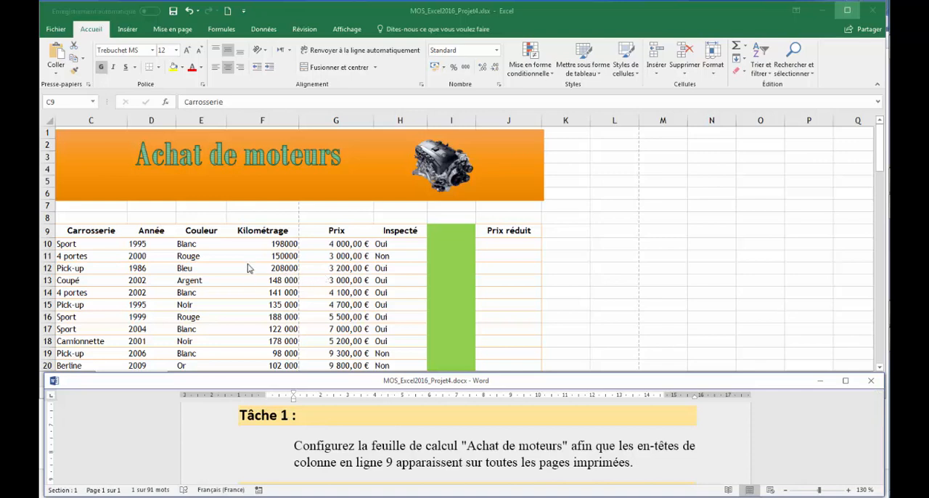
pyautogui.click(179, 32)
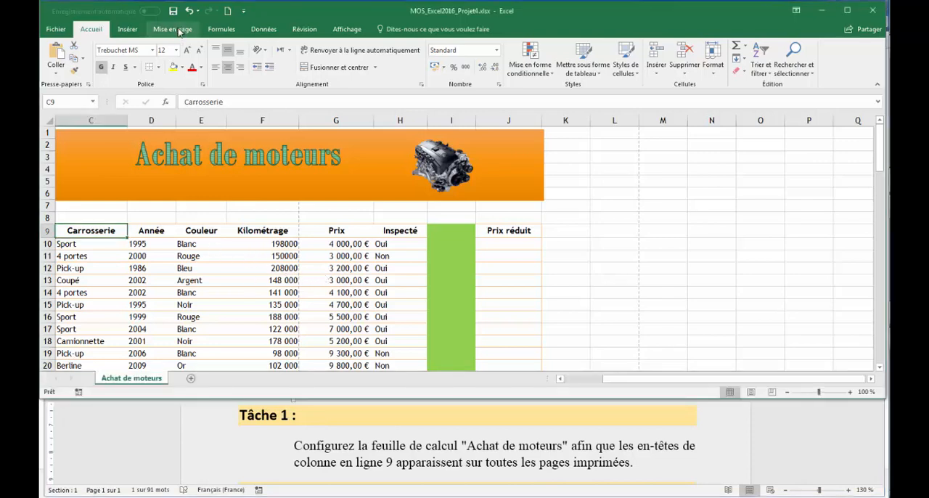
pyautogui.click(179, 32)
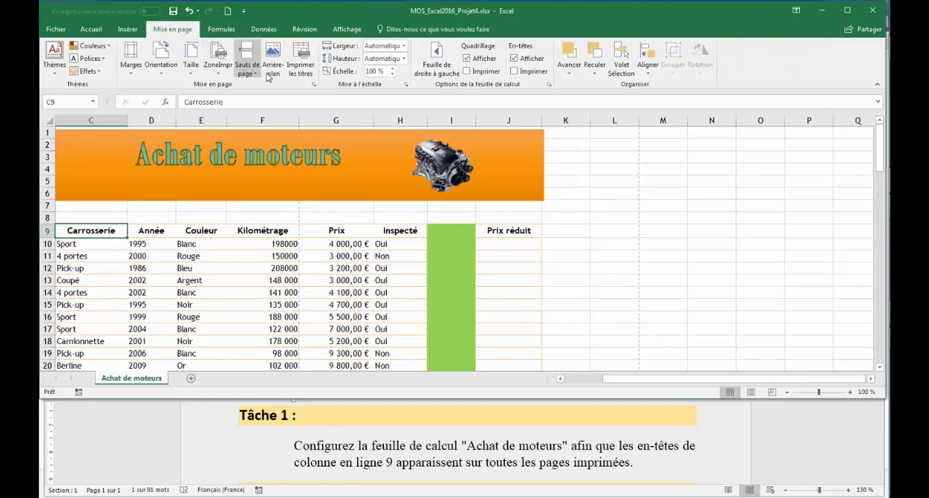
pyautogui.click(307, 72)
pyautogui.moveTo(383, 15); pyautogui.dragTo(609, 71)
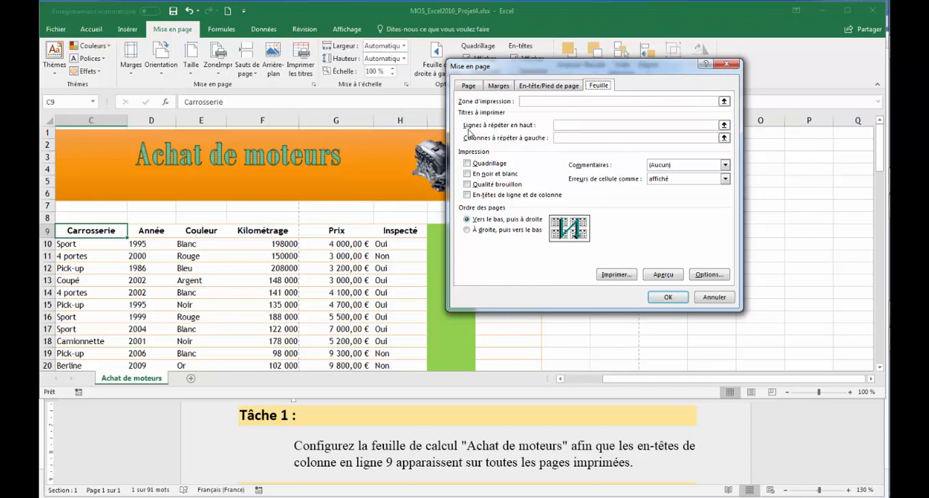
pyautogui.click(568, 124)
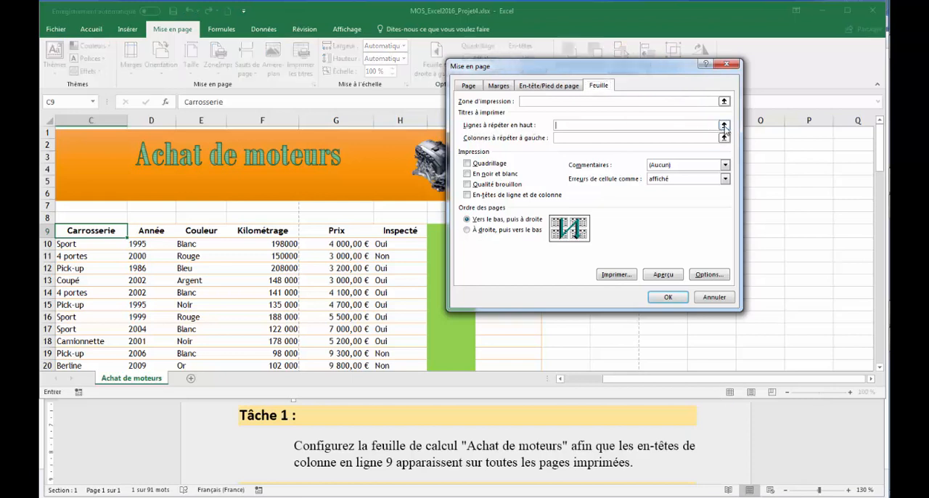
pyautogui.click(723, 126)
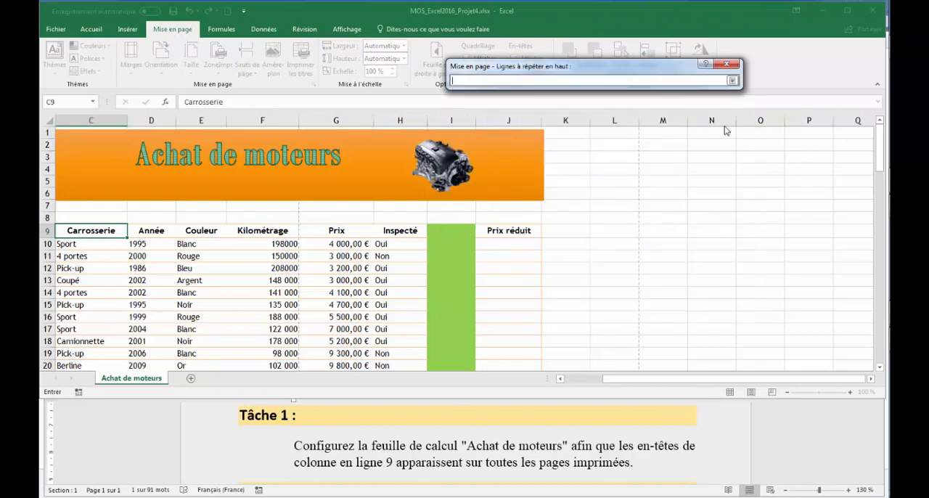
pyautogui.click(46, 230)
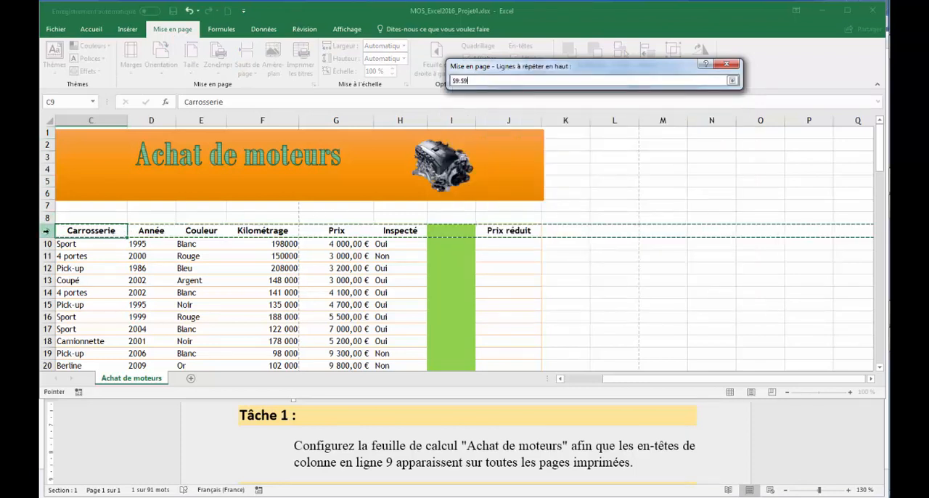
pyautogui.click(733, 81)
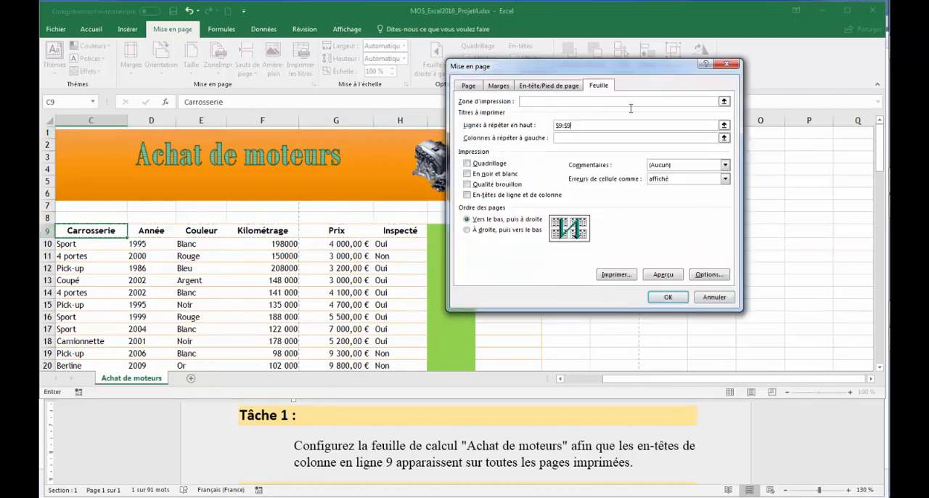
pyautogui.click(665, 297)
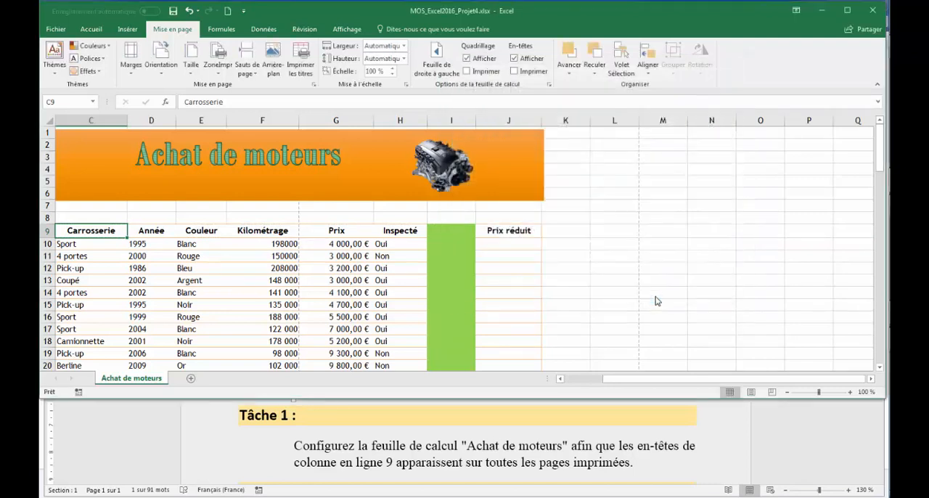
# Switch to the Word instructions, go to Task 2, and copy the word "Caravane"
pyautogui.click(646, 440)
pyautogui.click(878, 481)
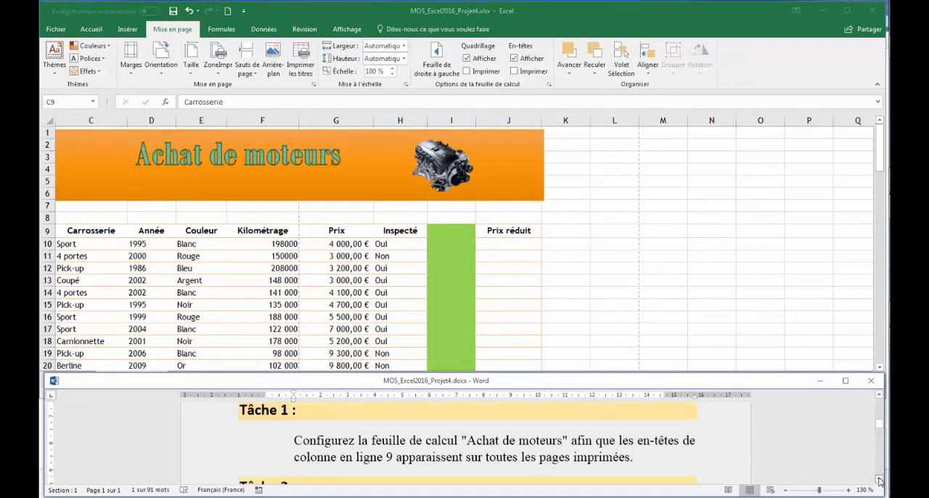
pyautogui.moveTo(878, 480); pyautogui.dragTo(879, 479)
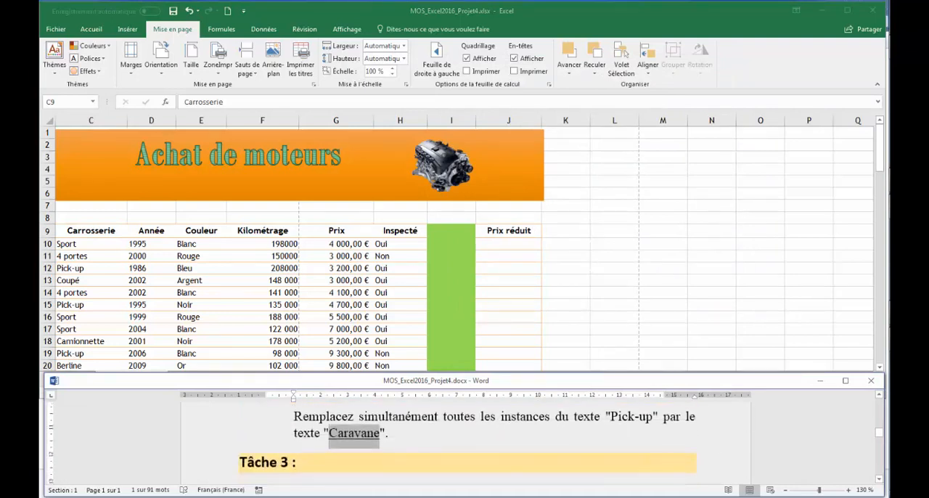
pyautogui.click(879, 395)
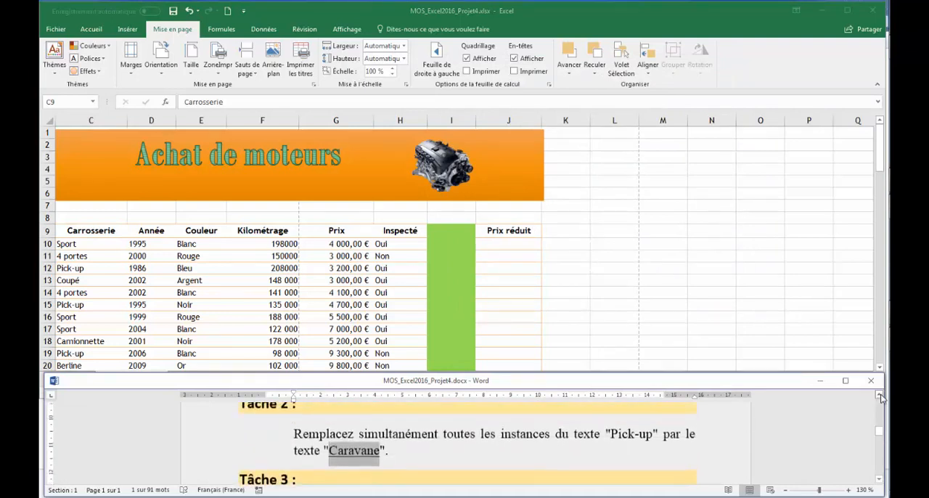
pyautogui.click(430, 447)
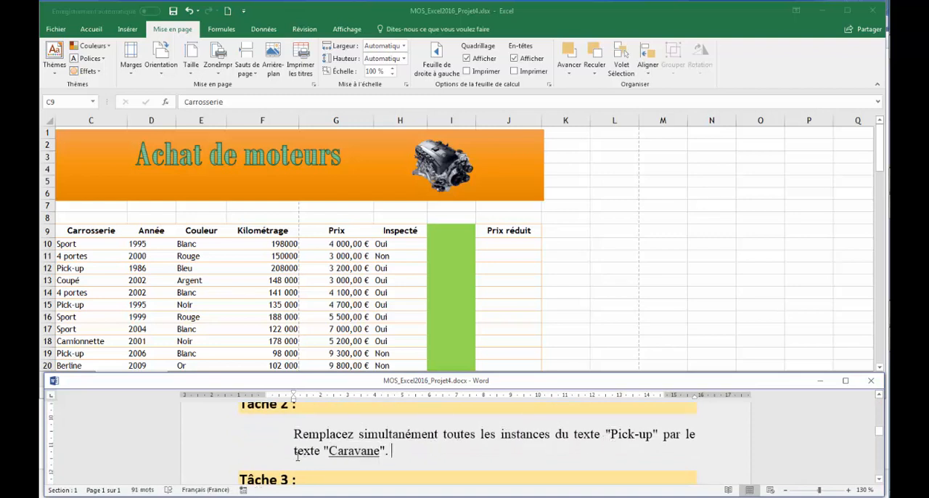
pyautogui.moveTo(327, 450); pyautogui.dragTo(379, 451)
pyautogui.rightClick(368, 455)
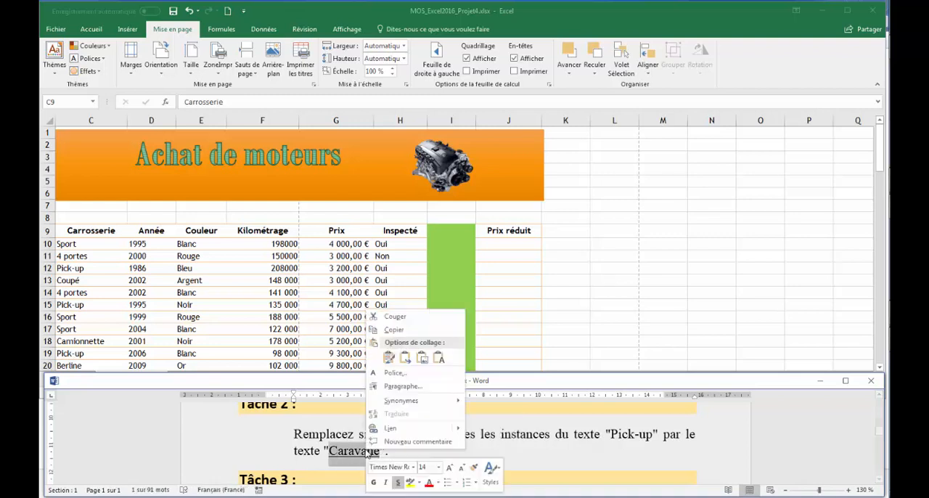
pyautogui.click(397, 330)
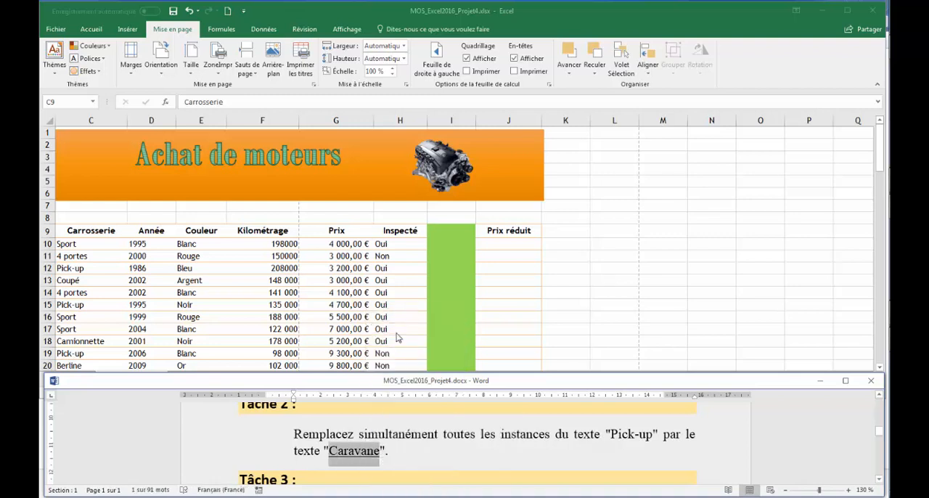
# Switch back to Excel and replace all instances of "Pick-up" with "Caravane" at once
pyautogui.click(93, 33)
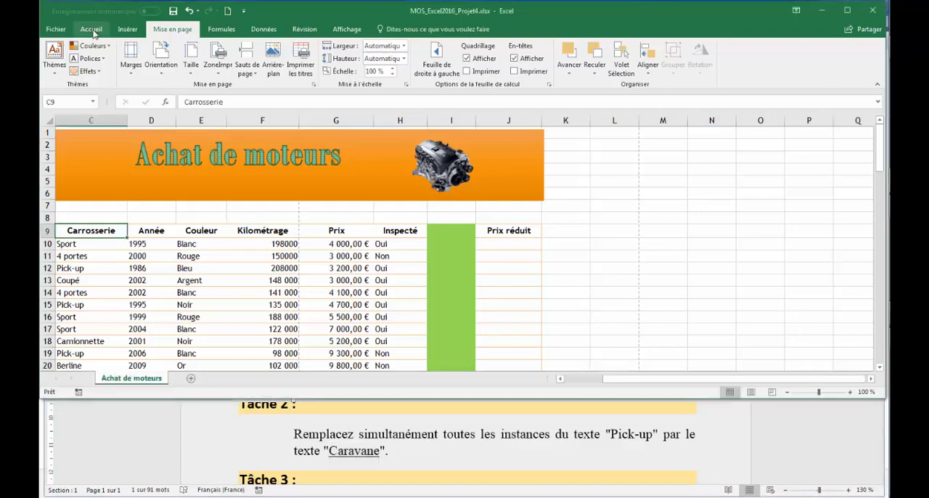
pyautogui.click(91, 29)
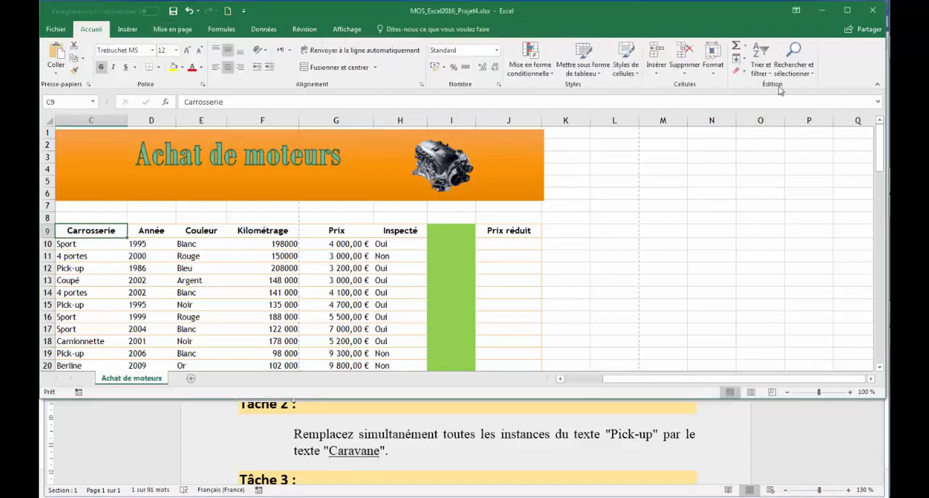
pyautogui.click(796, 70)
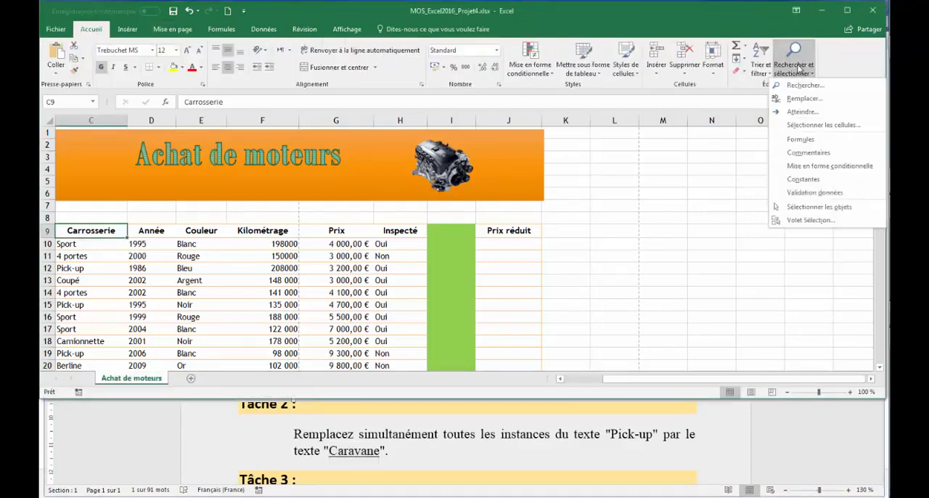
pyautogui.click(799, 100)
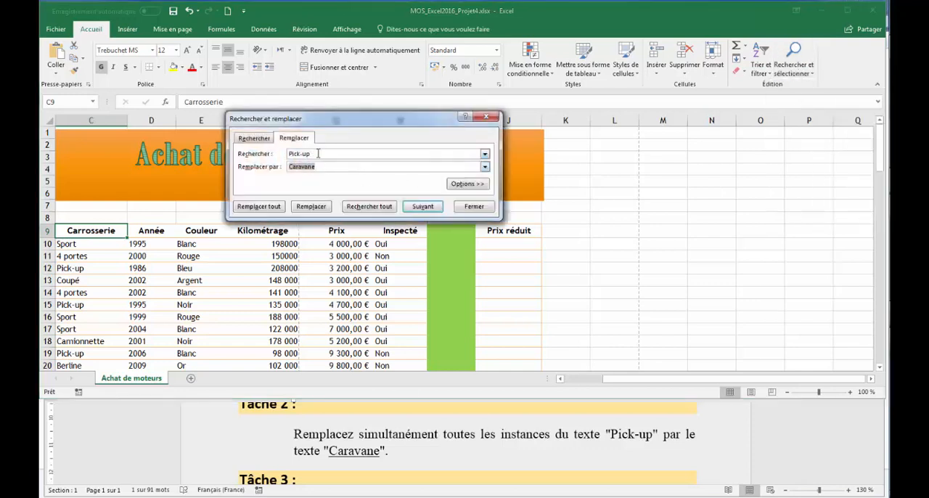
pyautogui.moveTo(332, 153); pyautogui.dragTo(273, 159)
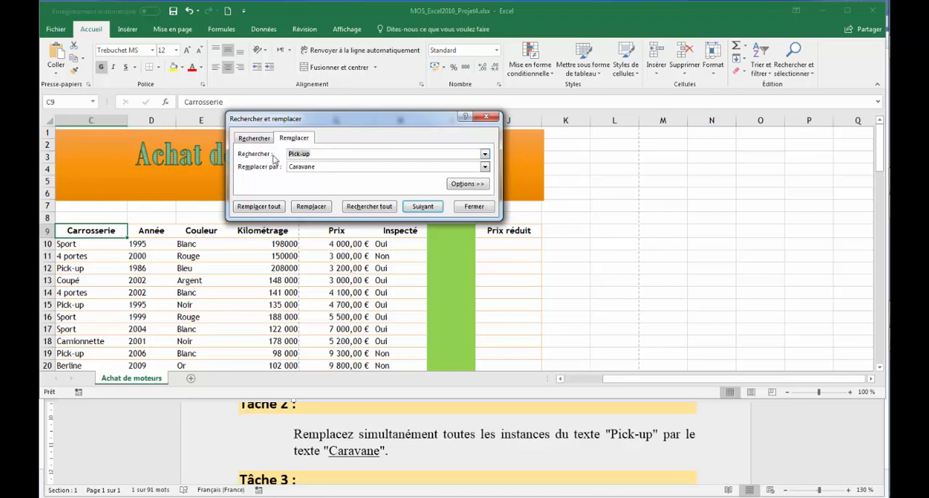
pyautogui.click(324, 167)
pyautogui.click(250, 208)
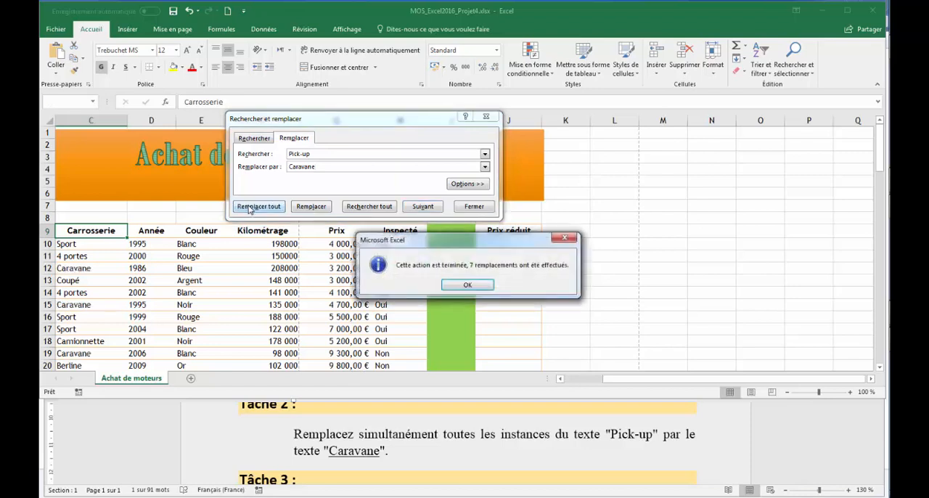
pyautogui.click(459, 285)
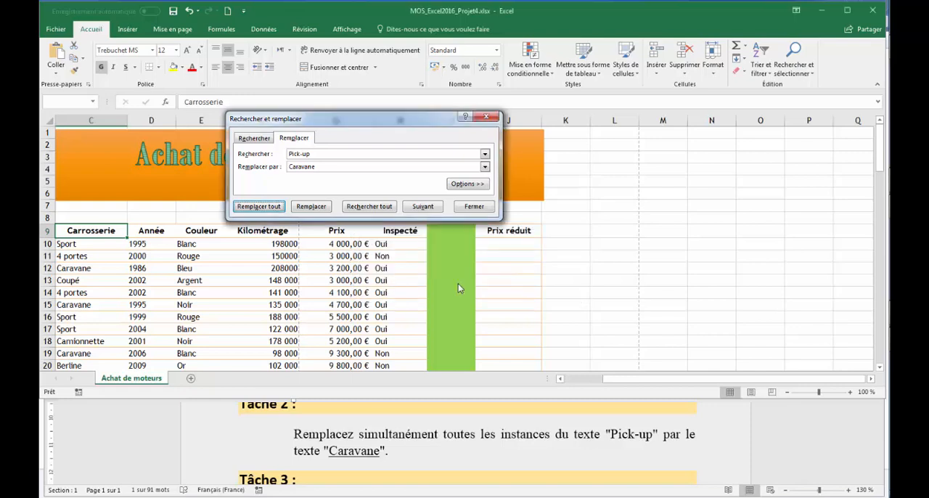
pyautogui.click(474, 206)
# Consult Task 3 in Word, enter =G10*95% in Excel cell J10, and fill the formula down the Prix réduit column to J40
pyautogui.click(840, 453)
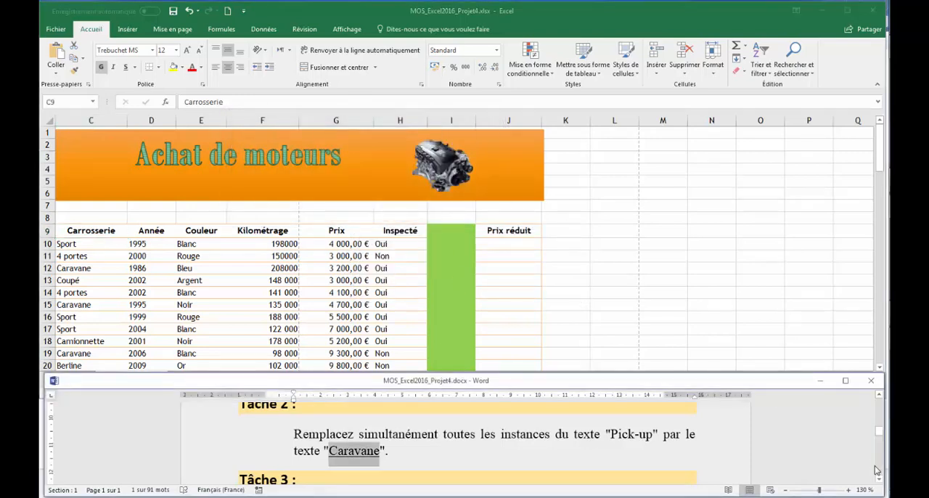
pyautogui.click(879, 481)
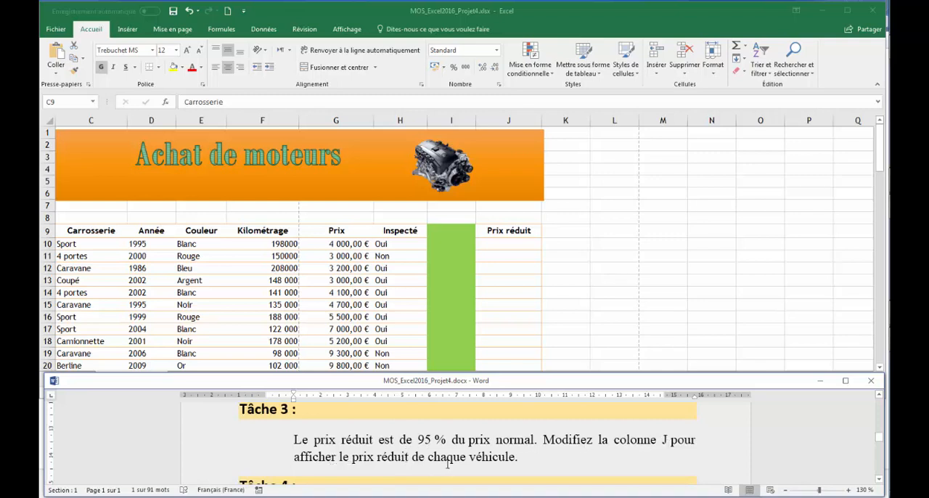
pyautogui.click(504, 247)
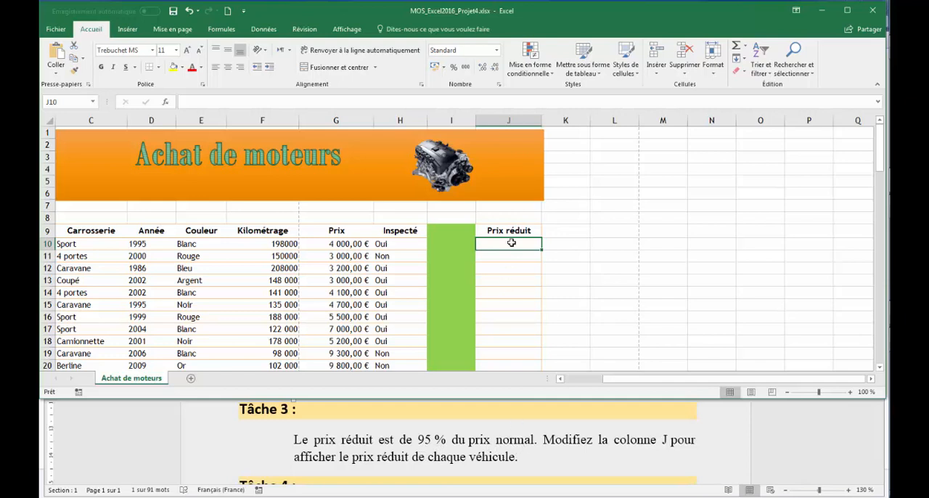
pyautogui.write('=')
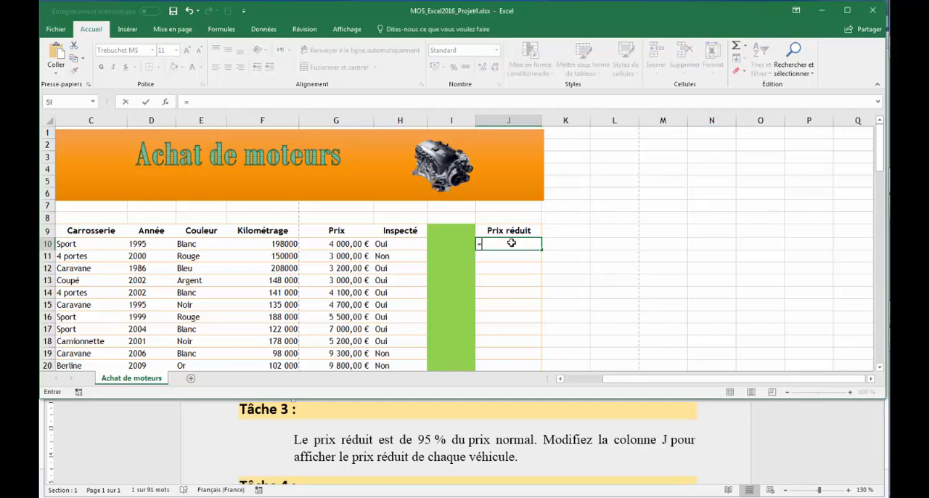
pyautogui.click(338, 244)
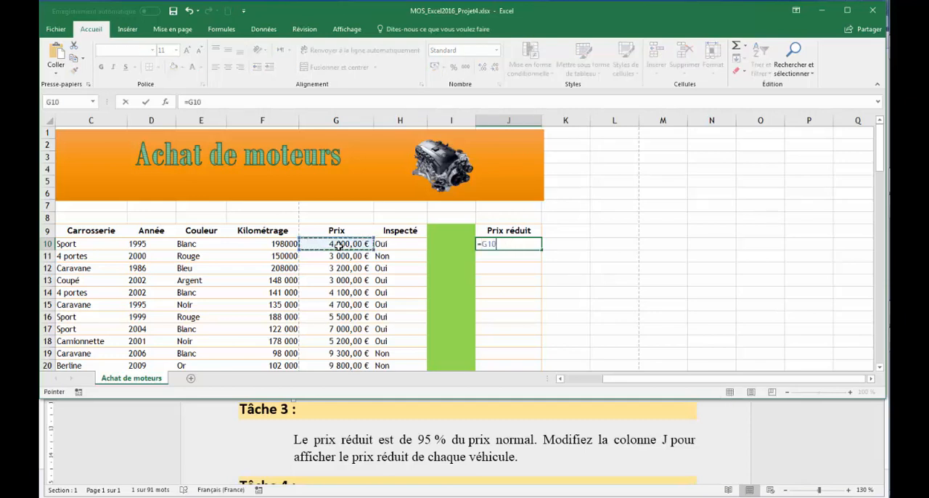
pyautogui.write('µ')
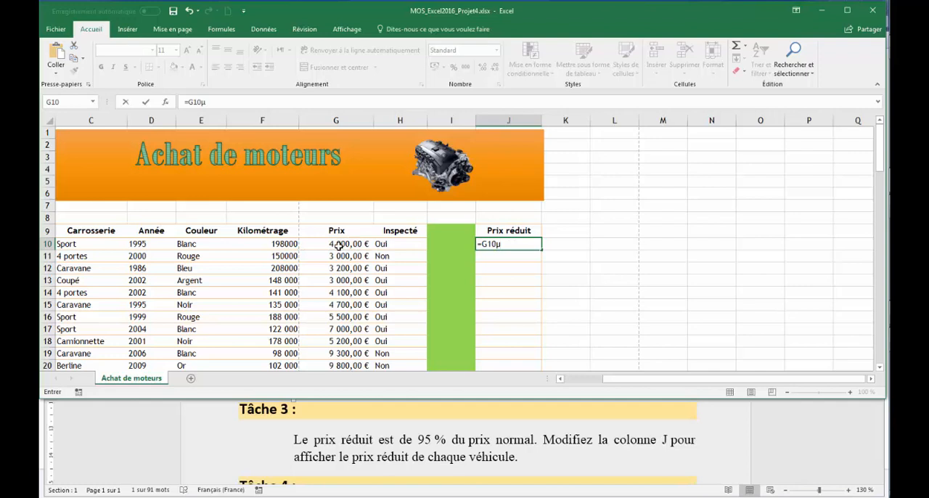
pyautogui.press('BackSpace')
pyautogui.write('*')
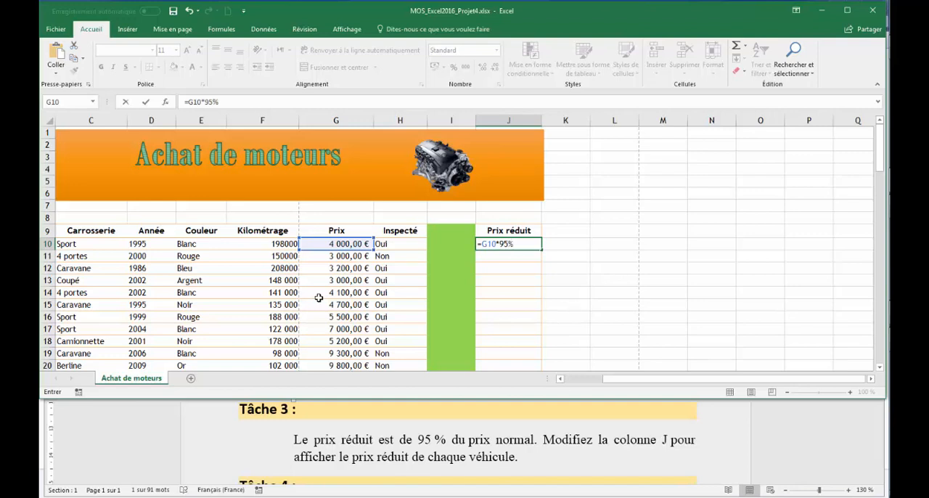
pyautogui.press('Return')
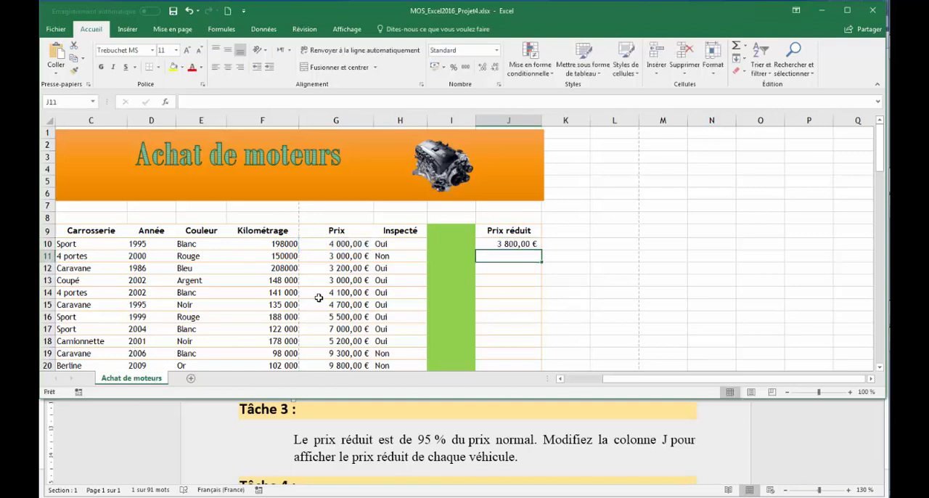
pyautogui.click(527, 240)
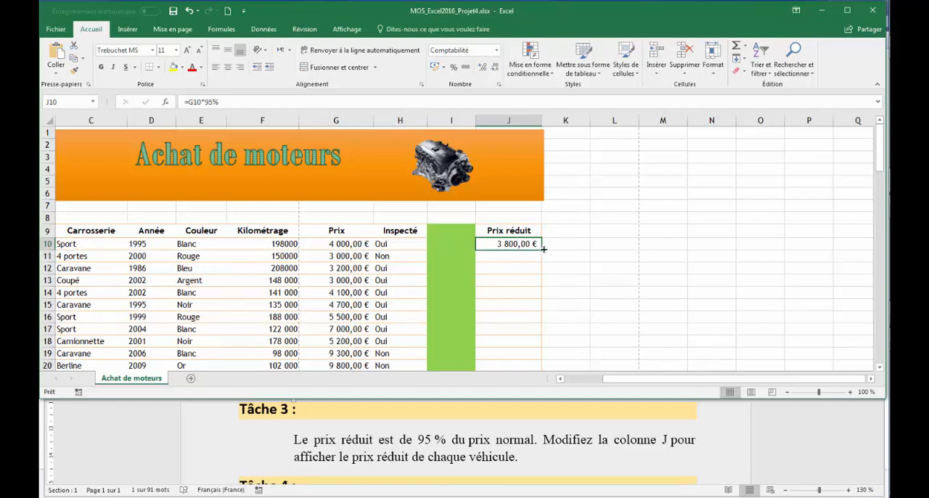
pyautogui.moveTo(542, 248); pyautogui.dragTo(514, 164)
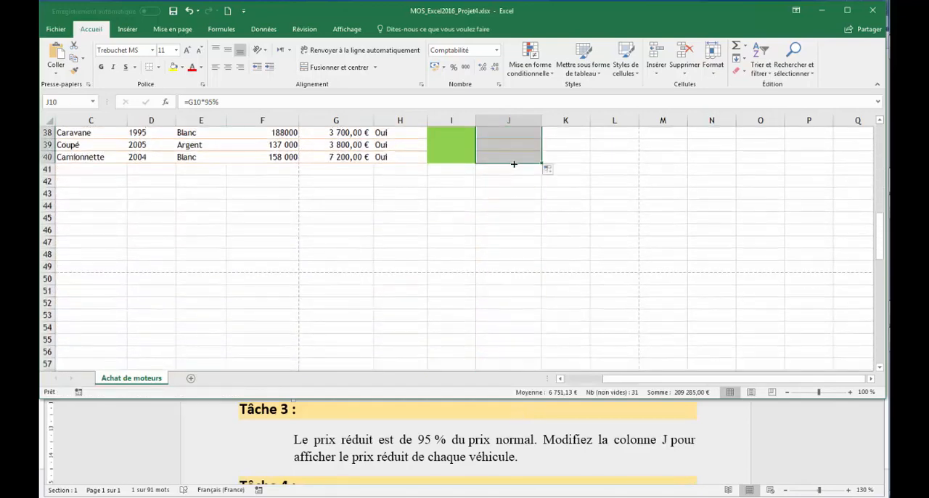
# Switch to Word to read the Task 4 instructions, and return to the start of the Achat de moteurs sheet in Excel
pyautogui.click(680, 450)
pyautogui.click(880, 480)
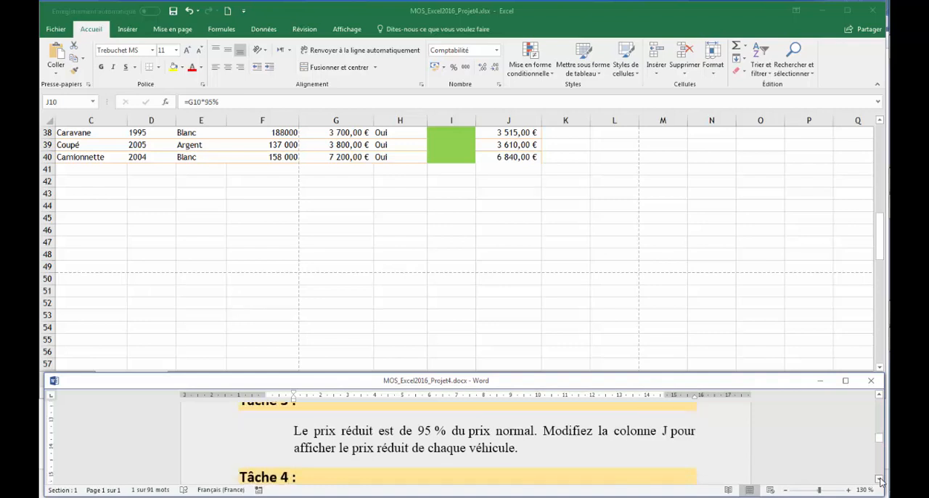
pyautogui.scroll(-3, 879, 480)
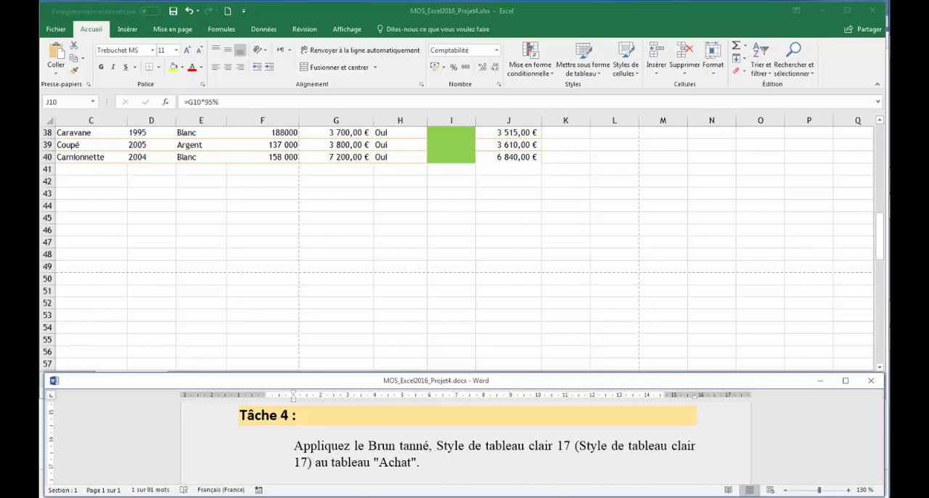
pyautogui.click(876, 238)
pyautogui.moveTo(882, 226); pyautogui.dragTo(884, 50)
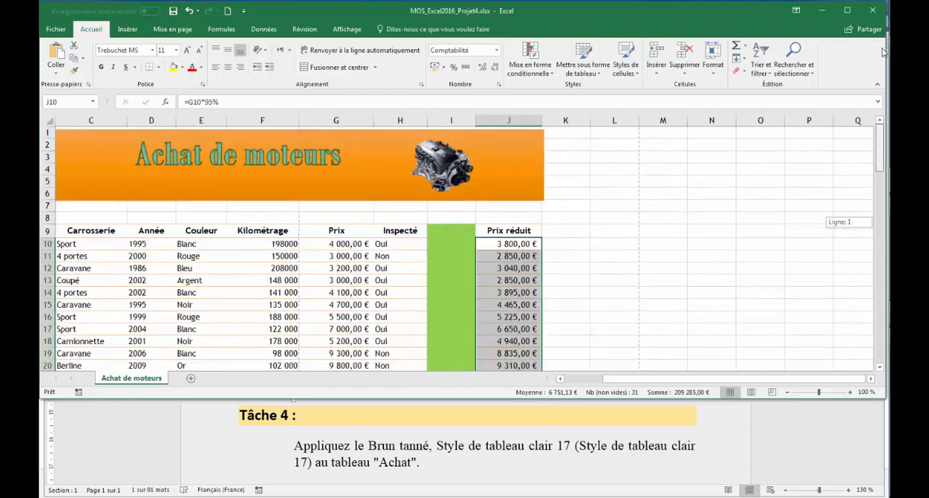
pyautogui.click(88, 230)
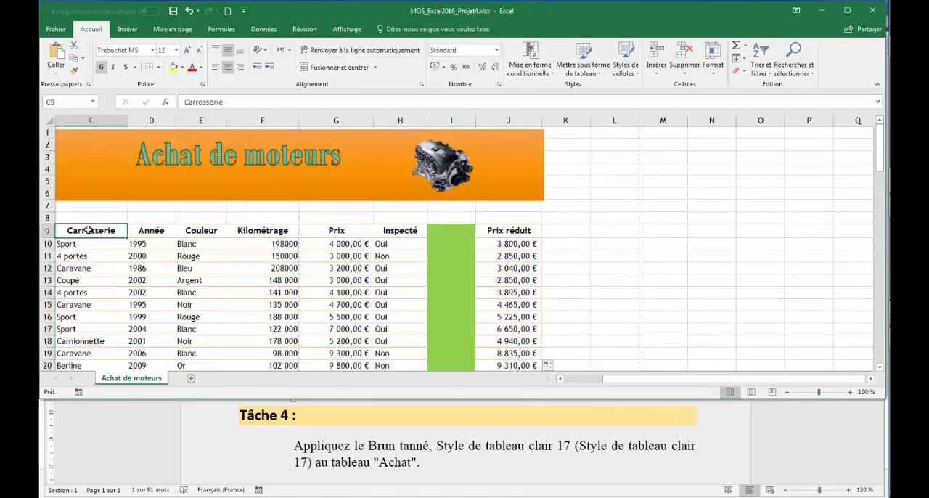
pyautogui.hotkey('ctrl', 'a')
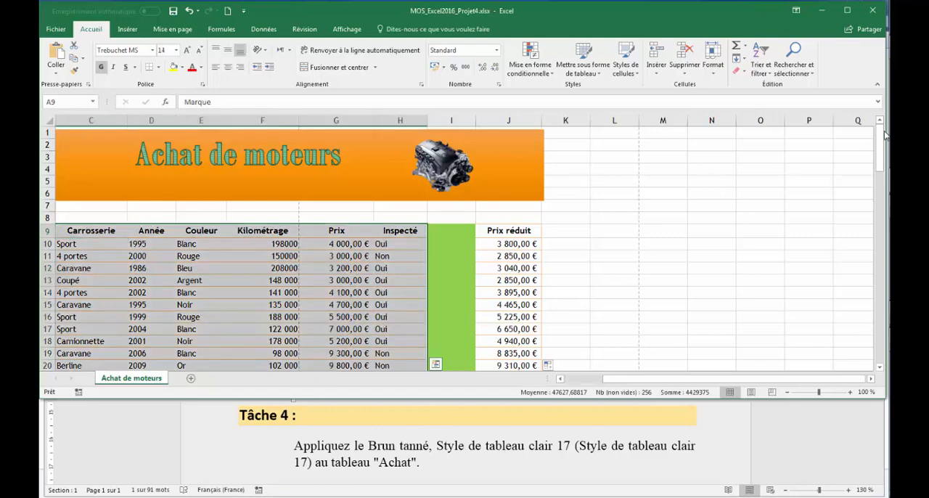
pyautogui.moveTo(883, 135); pyautogui.dragTo(879, 196)
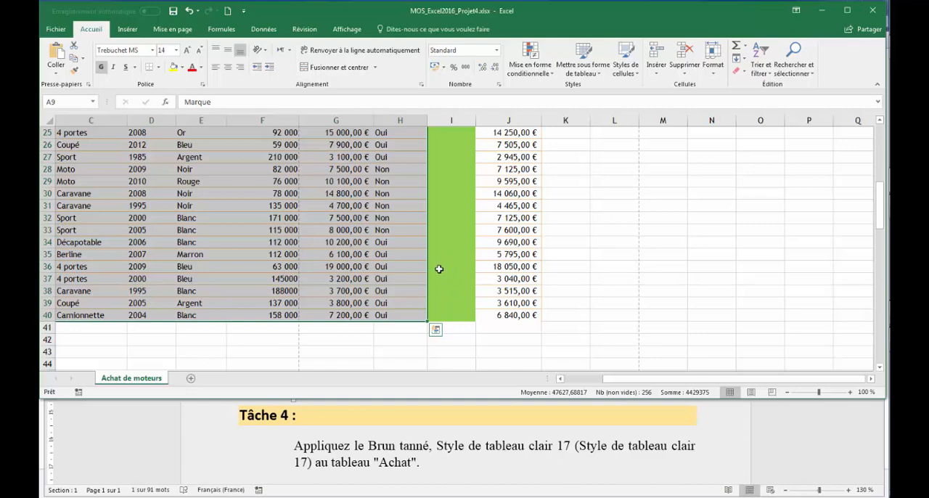
pyautogui.moveTo(879, 205); pyautogui.dragTo(880, 152)
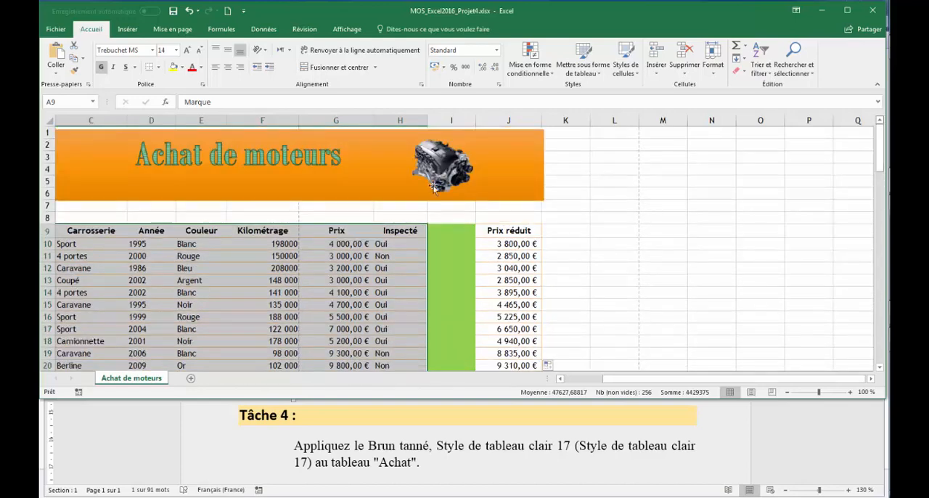
# Format the range C9:J40 as a table with headers, using the style Brun tanné, Style de tableau clair 17
pyautogui.click(83, 231)
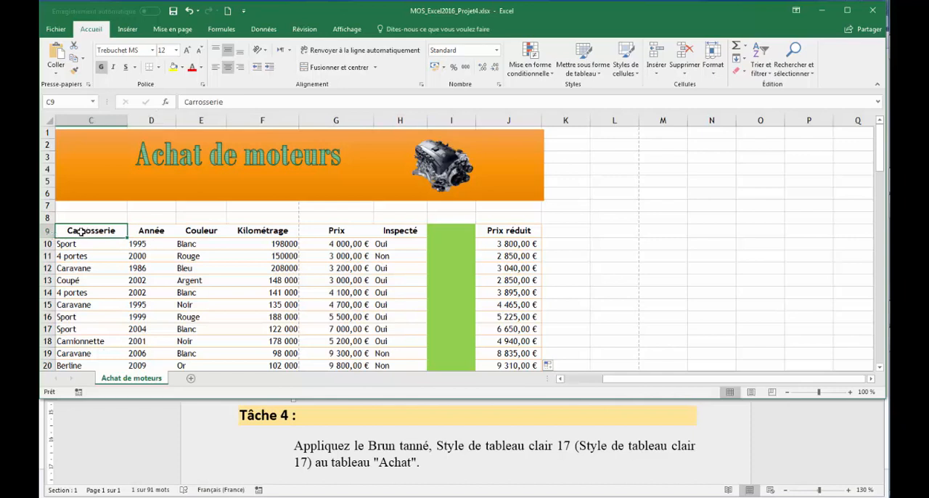
pyautogui.moveTo(82, 231); pyautogui.dragTo(505, 231)
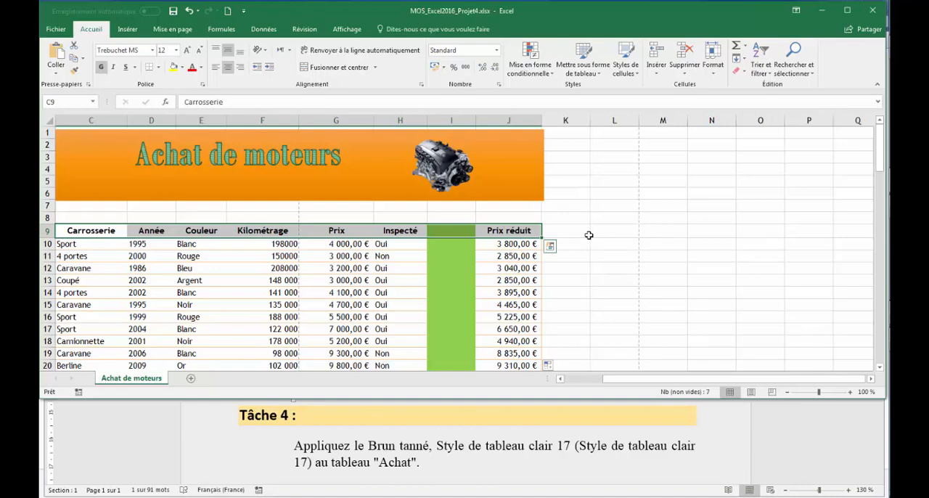
pyautogui.hotkey('ctrl', 'shift', 'Down')
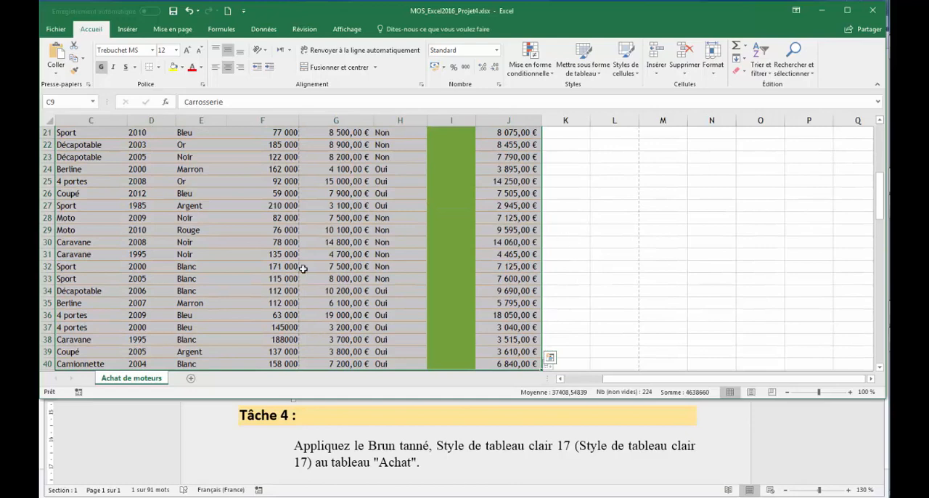
pyautogui.moveTo(878, 190); pyautogui.dragTo(878, 144)
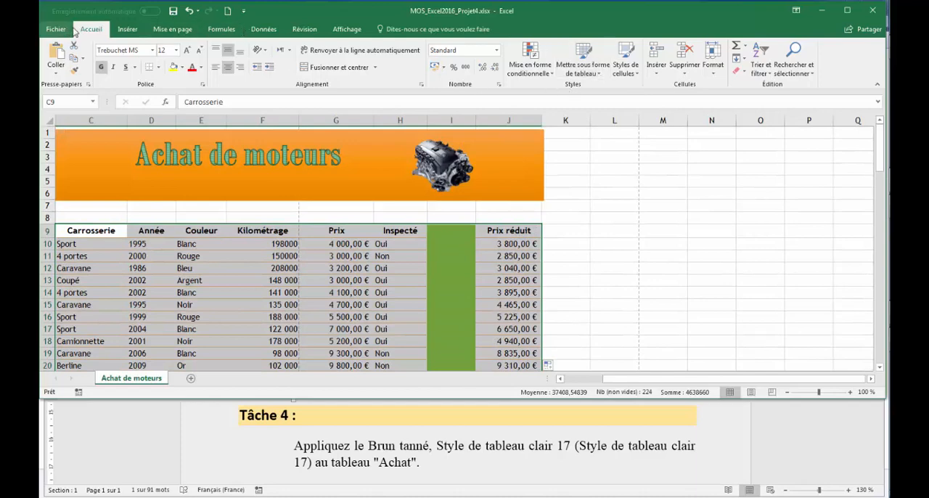
pyautogui.click(593, 76)
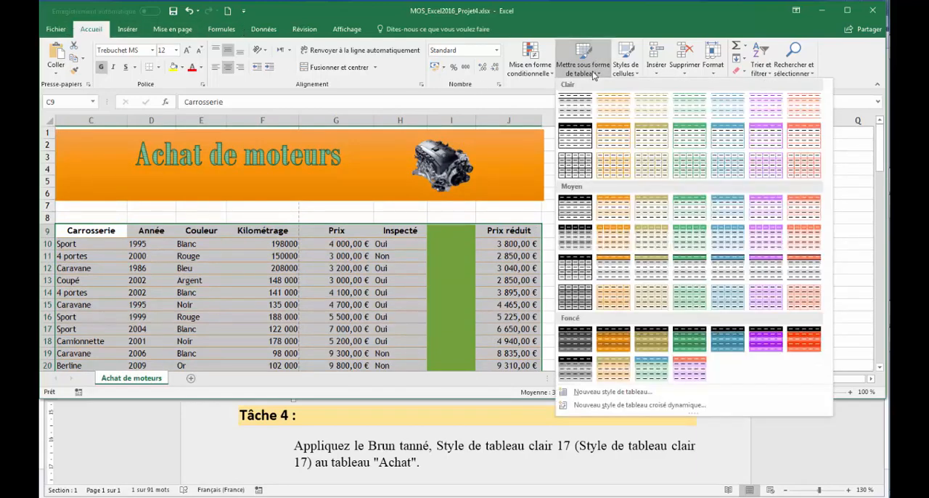
pyautogui.click(659, 174)
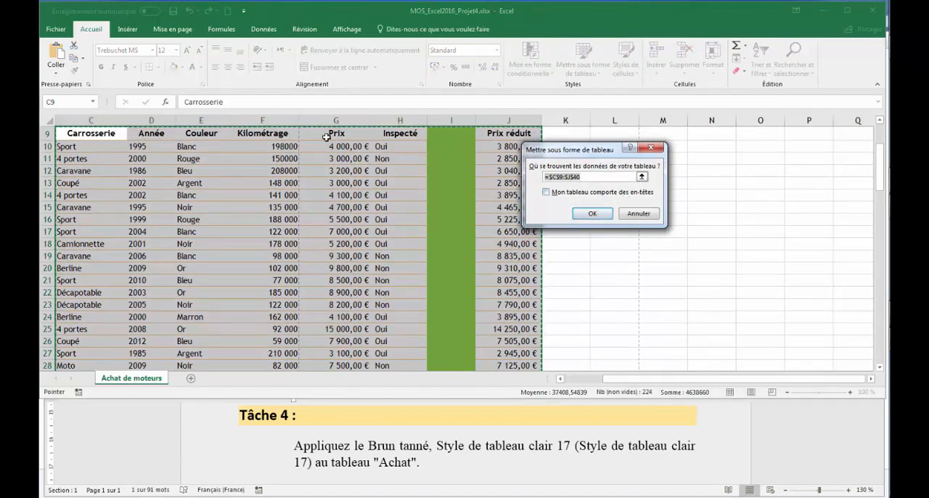
pyautogui.click(545, 191)
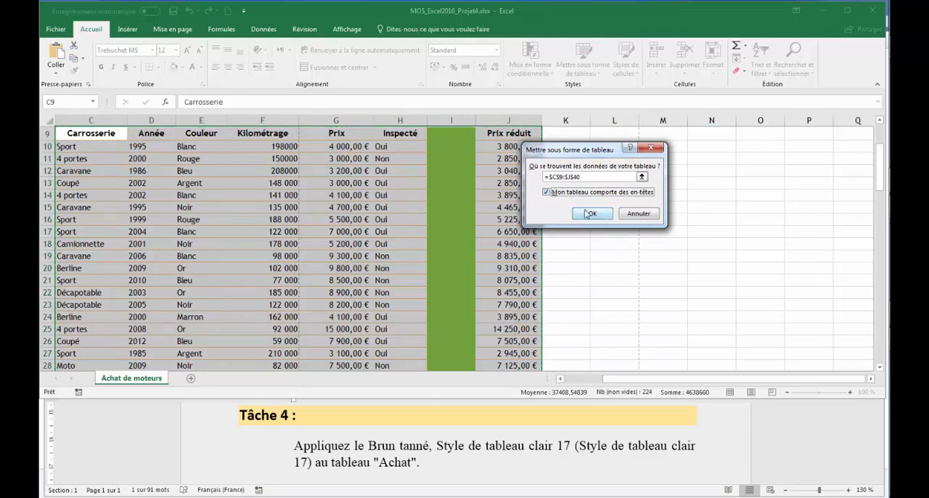
pyautogui.click(585, 211)
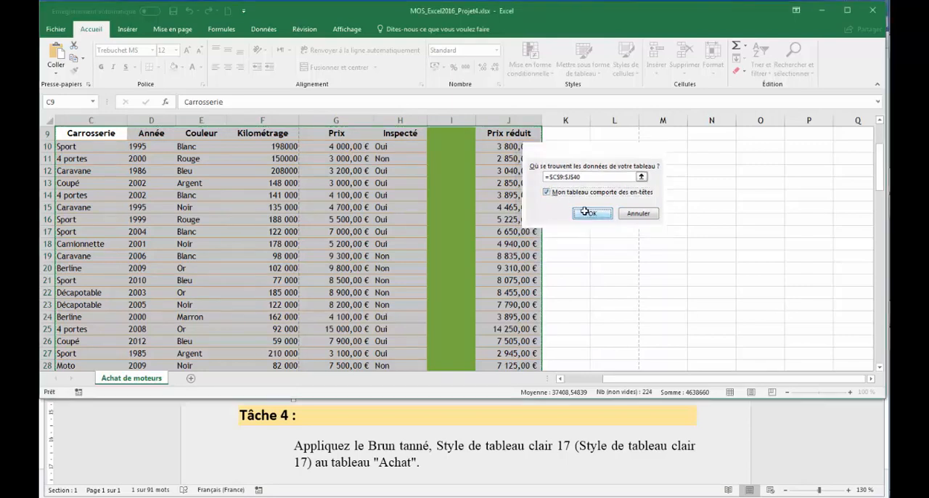
pyautogui.click(355, 193)
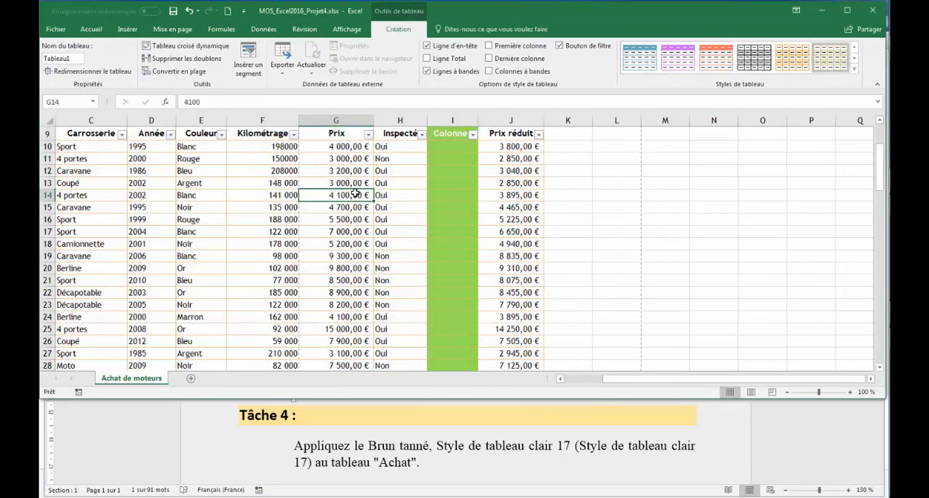